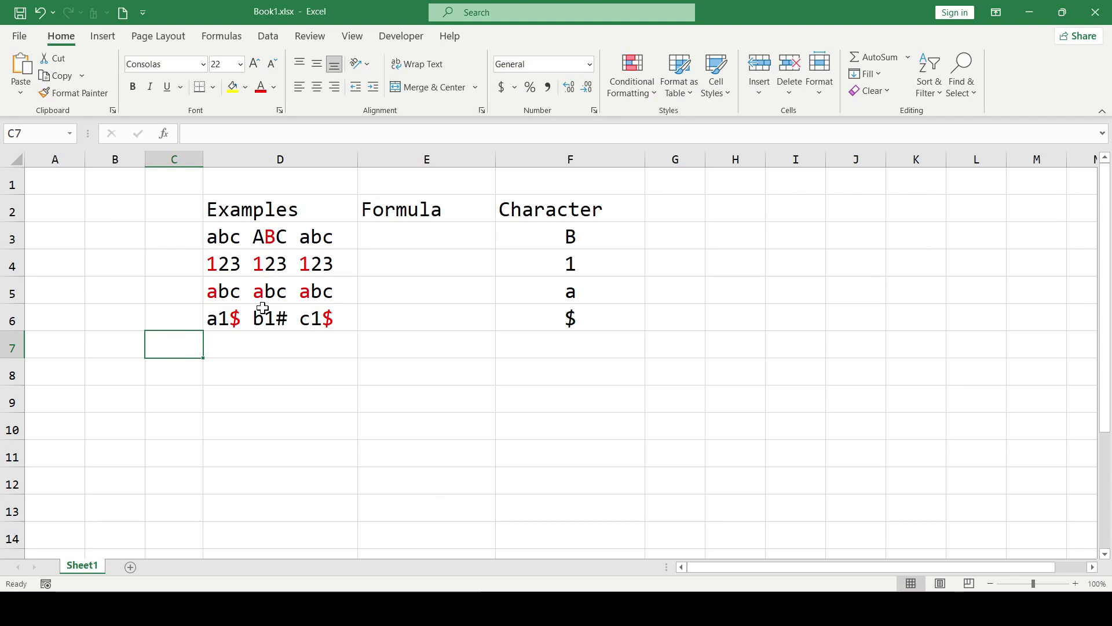
Step: Look over the example table, highlighting the Examples and Formula columns and empty cell E3
{"action": "left_click", "coordinate": [262, 300]}
{"action": "left_click", "coordinate": [425, 209]}
{"action": "left_click", "coordinate": [570, 210]}
{"action": "left_click", "coordinate": [749, 215]}
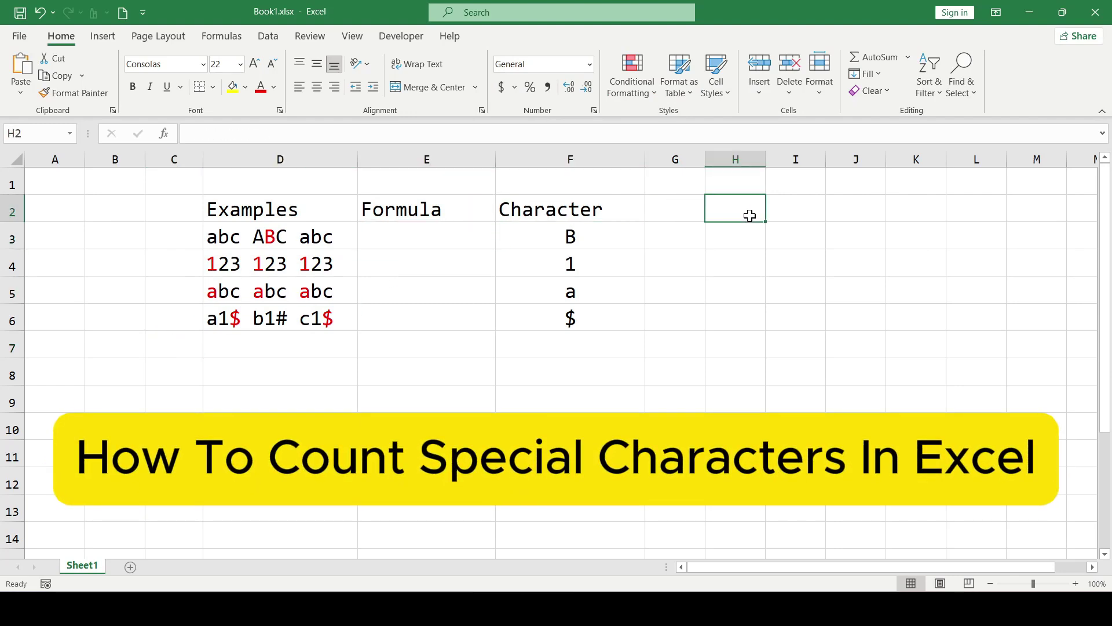
{"action": "left_click", "coordinate": [570, 264]}
{"action": "left_click", "coordinate": [270, 265]}
{"action": "left_click", "coordinate": [426, 209]}
{"action": "left_click", "coordinate": [570, 237]}
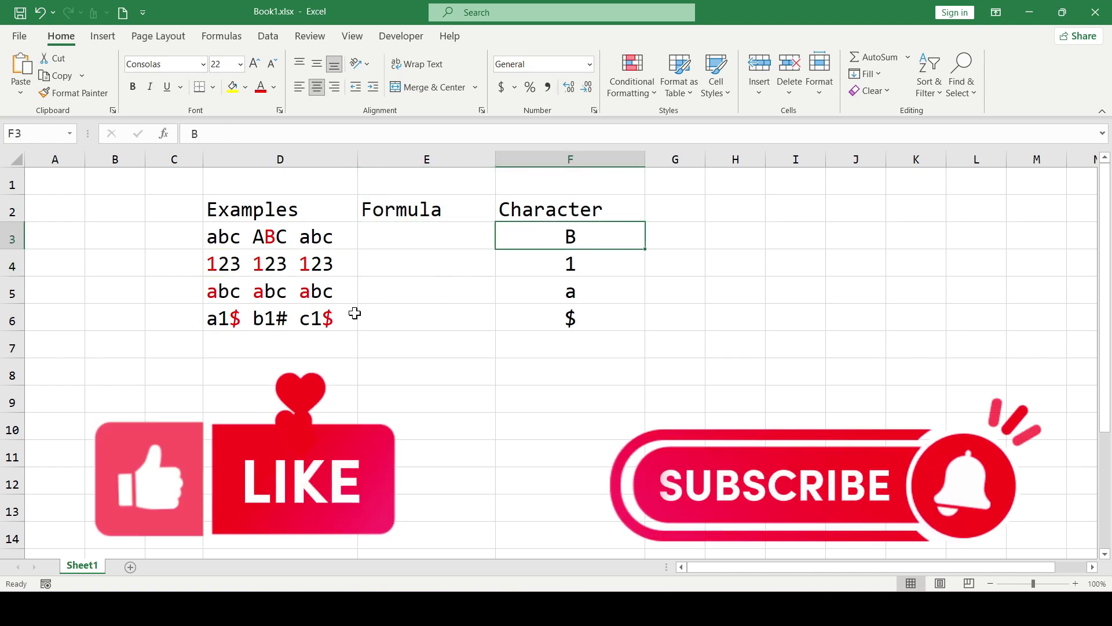
{"action": "left_click", "coordinate": [351, 319]}
{"action": "left_click", "coordinate": [385, 261]}
{"action": "left_click", "coordinate": [410, 235]}
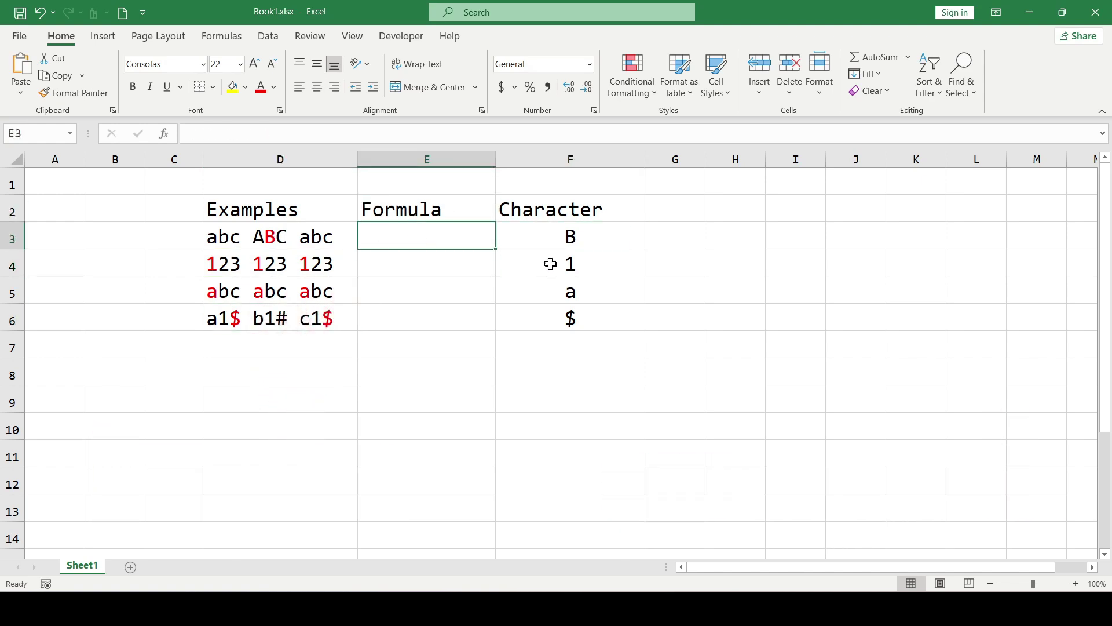
{"action": "left_click_drag", "start_coordinate": [281, 210], "coordinate": [455, 316]}
Step: Point out the example strings in D3 and D4 and the characters B and 1
{"action": "left_click", "coordinate": [479, 261]}
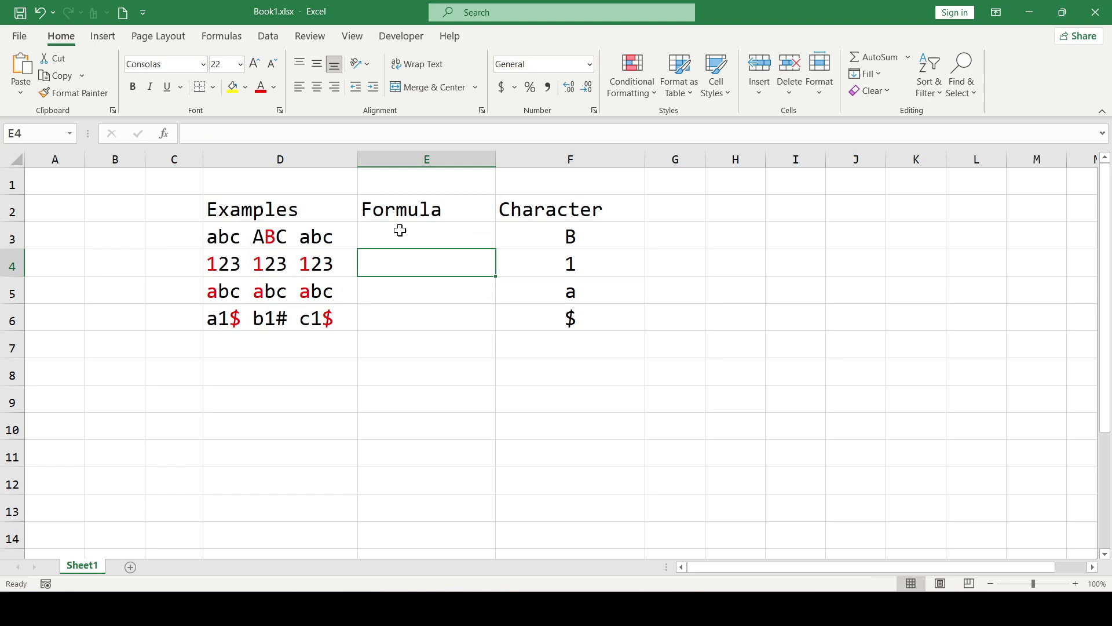
{"action": "left_click", "coordinate": [335, 238]}
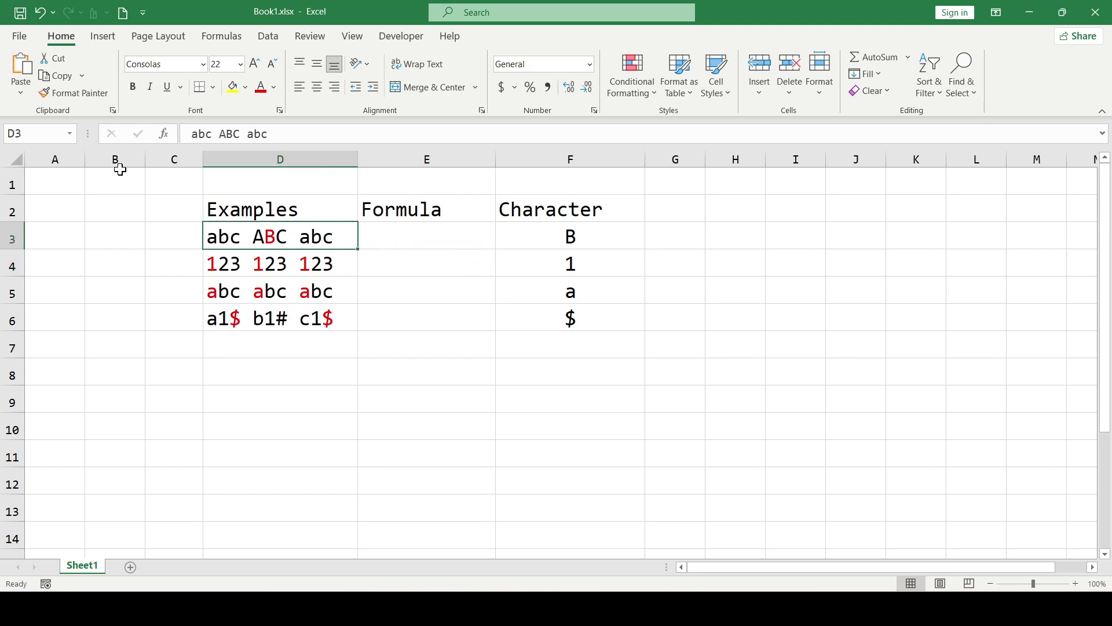
{"action": "left_click", "coordinate": [556, 232]}
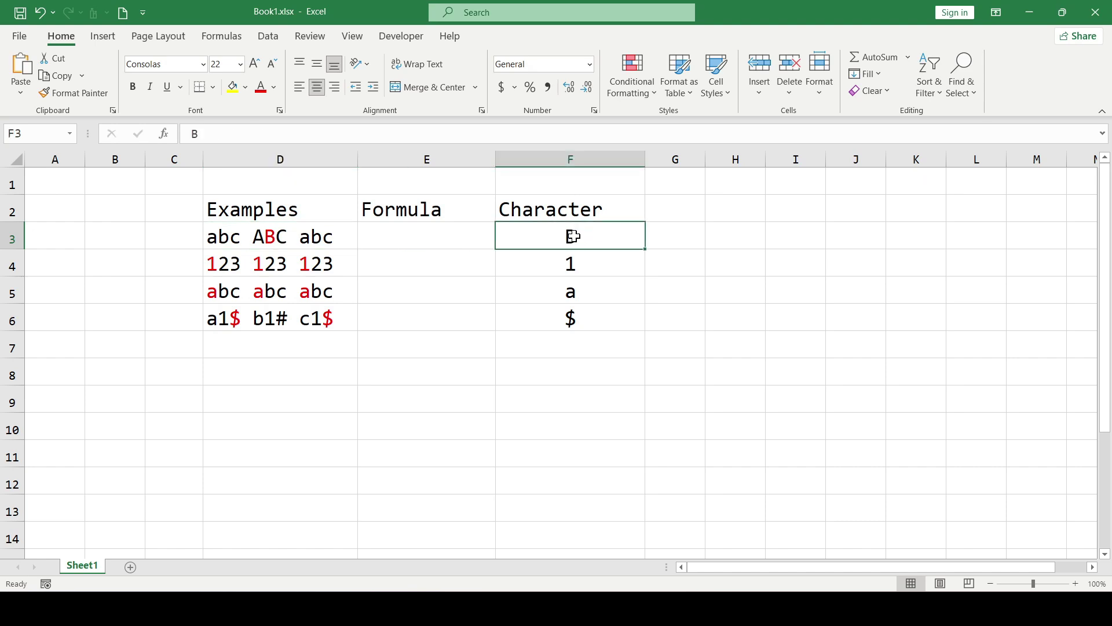
{"action": "left_click", "coordinate": [318, 261]}
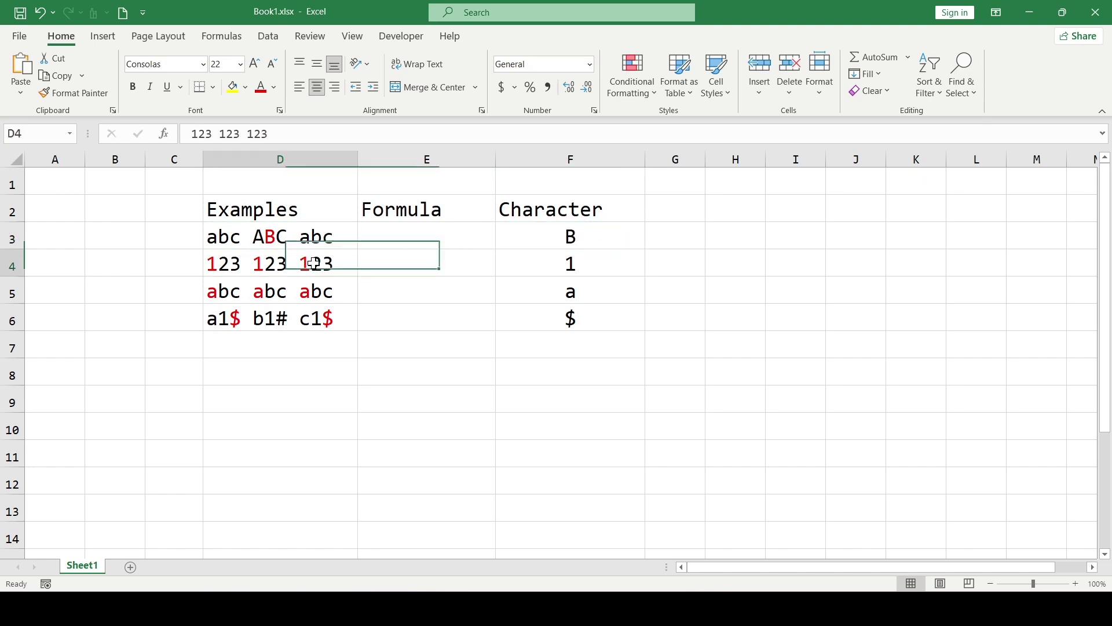
{"action": "left_click", "coordinate": [551, 265]}
Step: Point out the characters a and $, then begin E3's formula referencing D3
{"action": "left_click", "coordinate": [540, 291]}
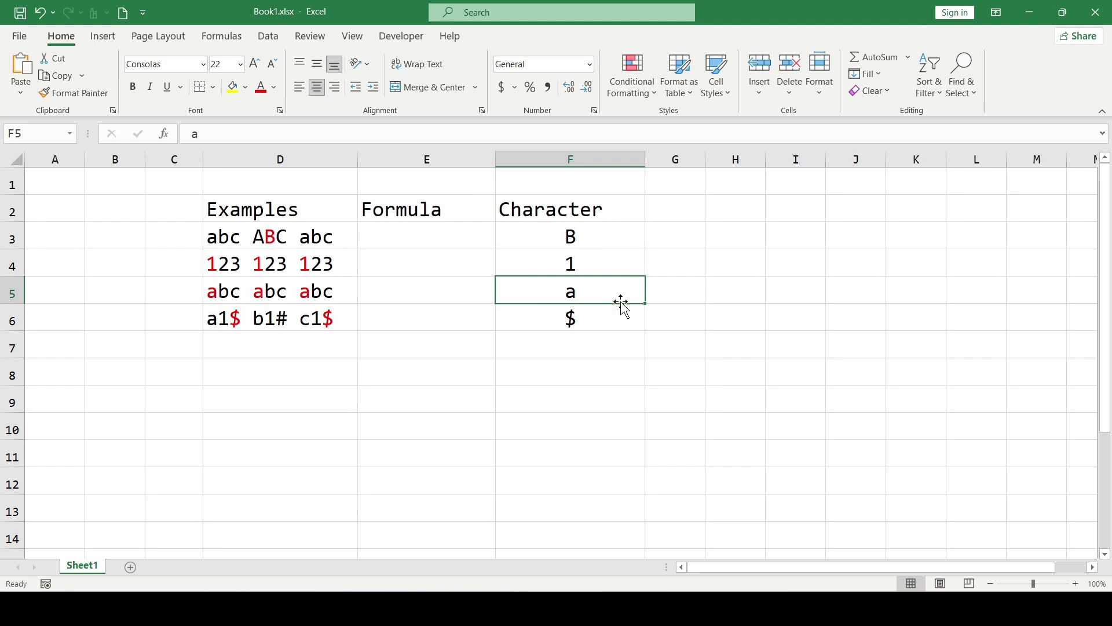
{"action": "left_click", "coordinate": [565, 321]}
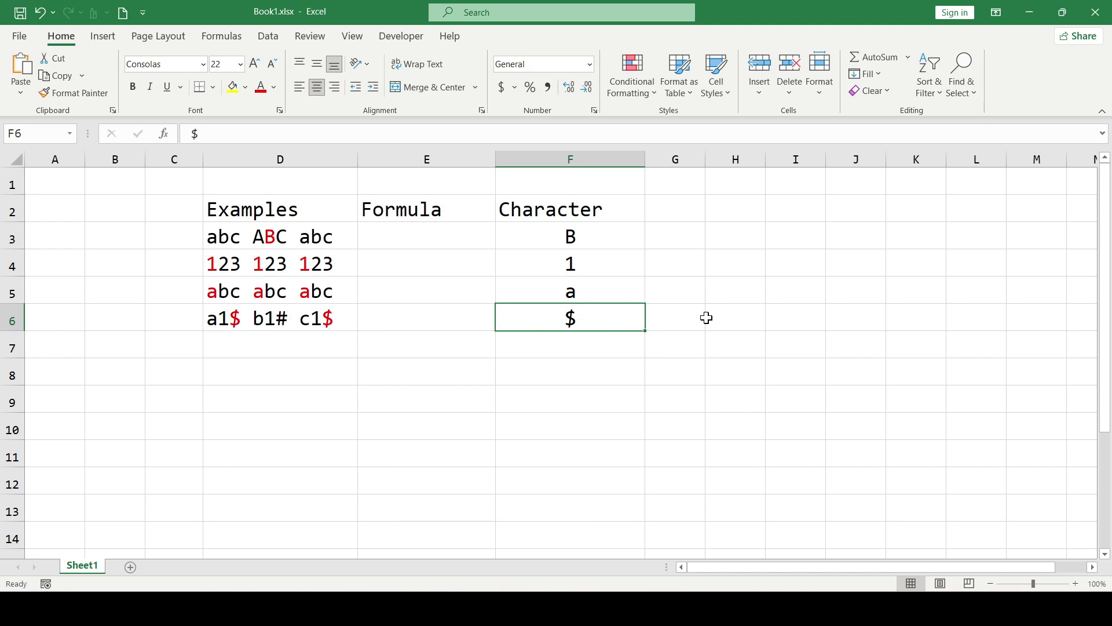
{"action": "left_click", "coordinate": [401, 245]}
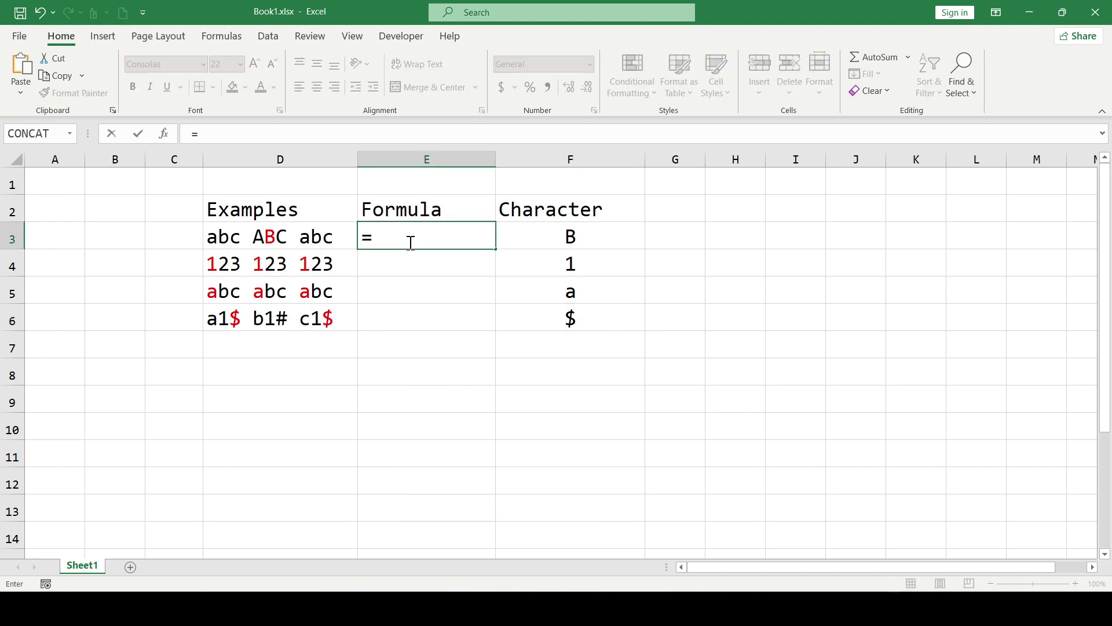
{"action": "type", "text": "=len("}
{"action": "left_click", "coordinate": [329, 237]}
{"action": "type", "text": ")-l"}
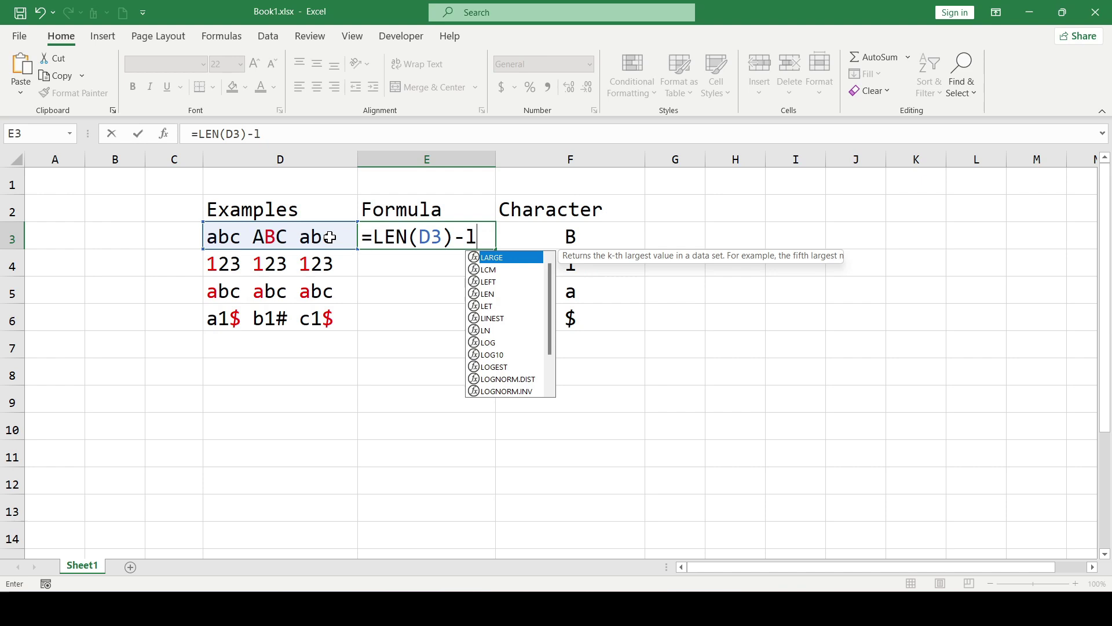
{"action": "type", "text": "en(substitute(D3,\""}
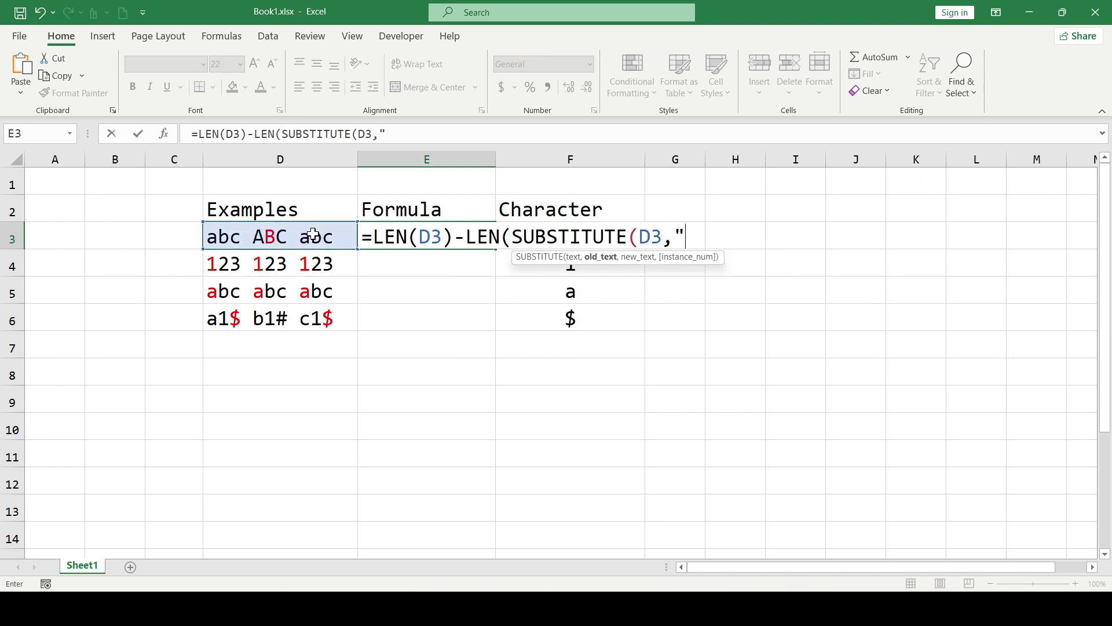
{"action": "type", "text": "B\",\"\"))"}
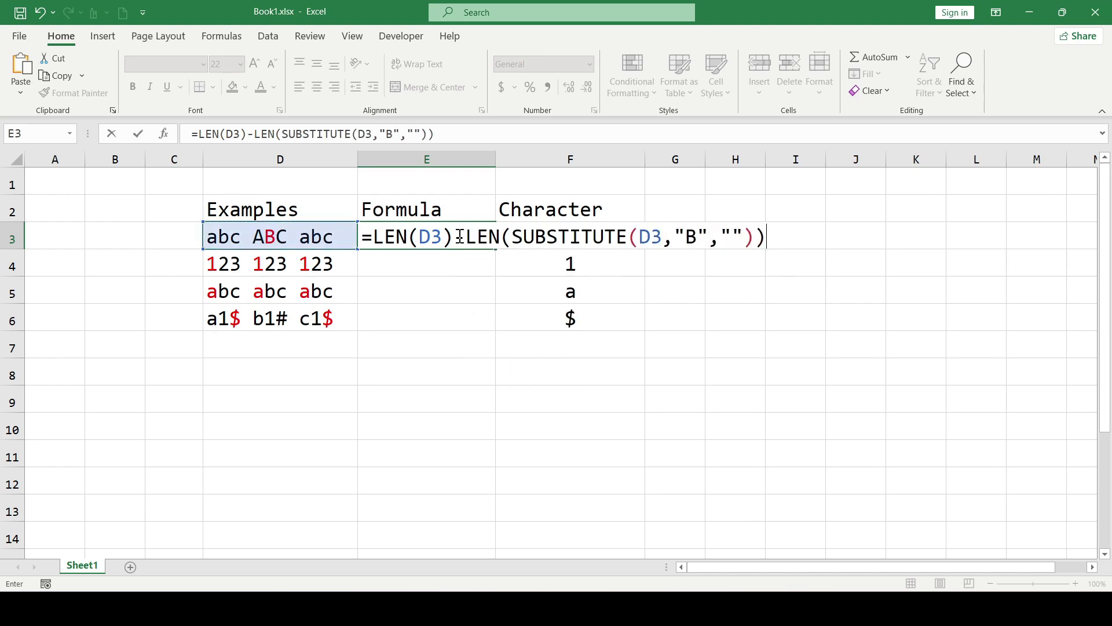
Step: Highlight LEN(D3), the length-after-removal part, the "B" and the empty replacement text
{"action": "left_click_drag", "start_coordinate": [454, 237], "coordinate": [374, 237]}
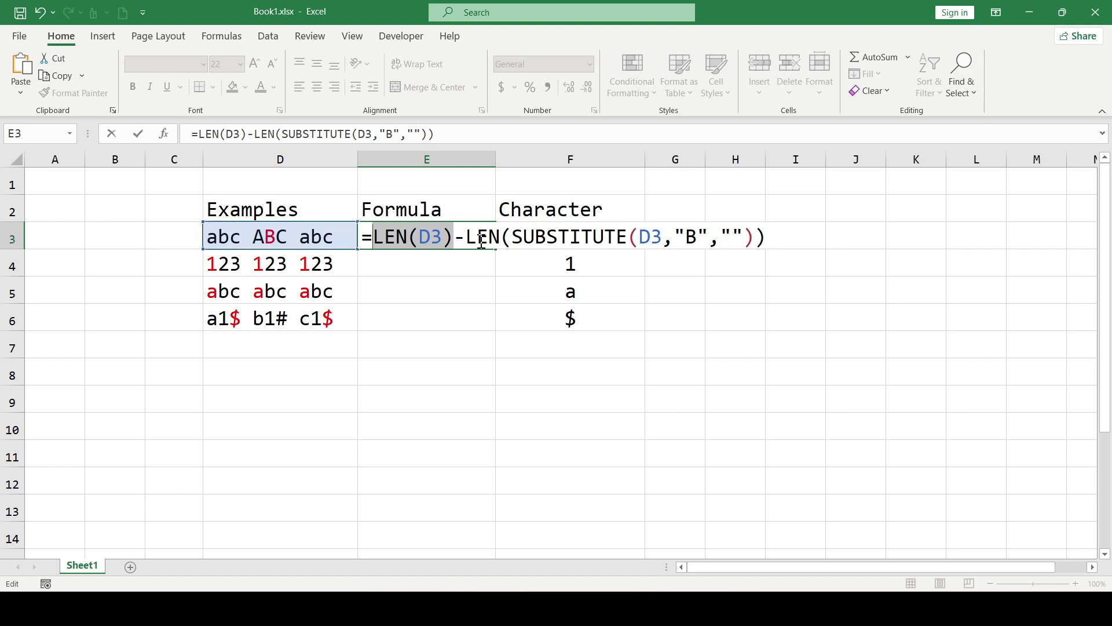
{"action": "left_click_drag", "start_coordinate": [468, 237], "coordinate": [754, 236]}
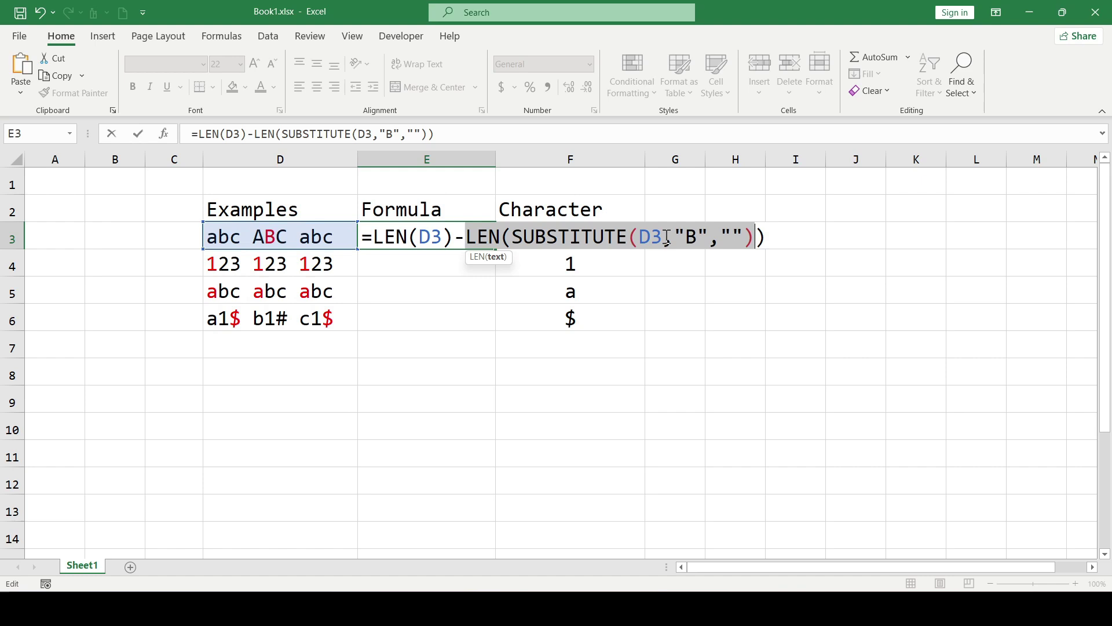
{"action": "double_click", "coordinate": [691, 237]}
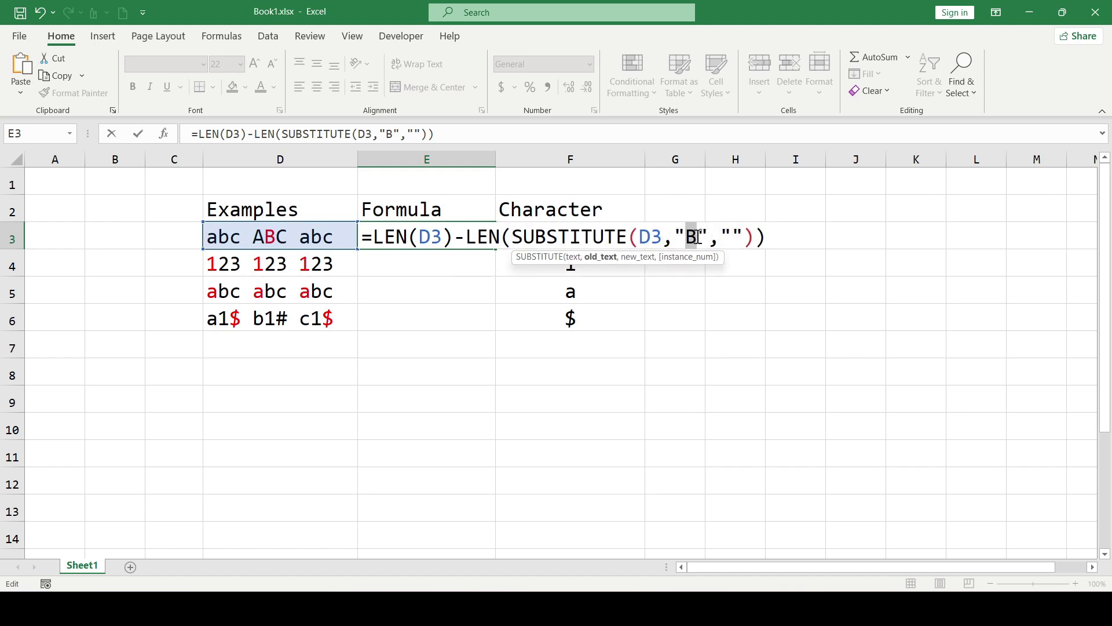
{"action": "left_click", "coordinate": [744, 237]}
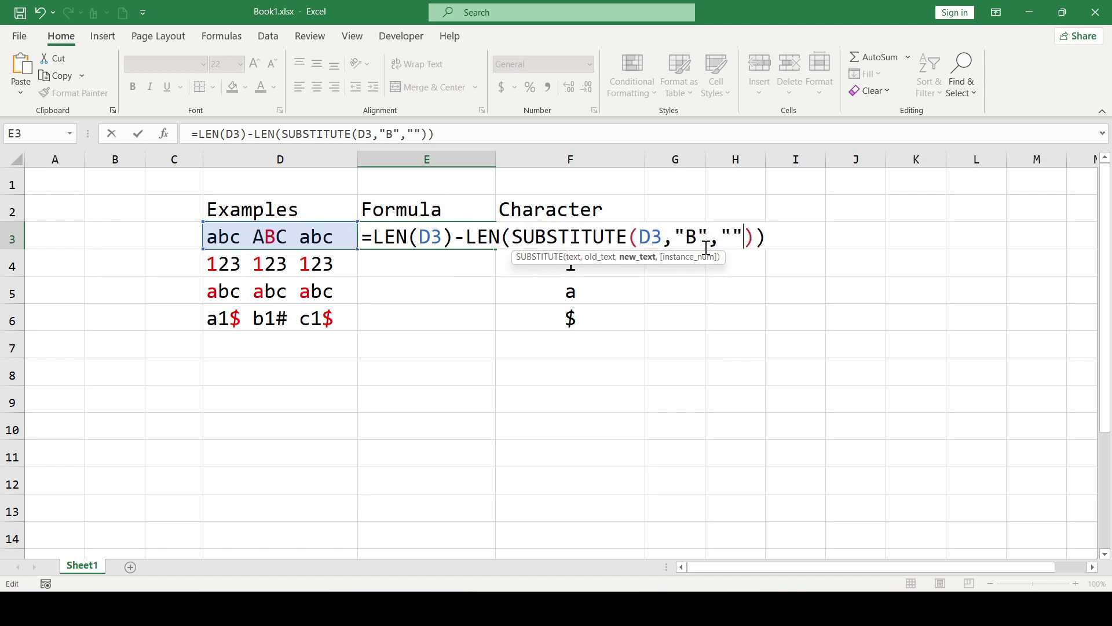
Step: Point out the D3 reference and commit the formula so E3 shows 1
{"action": "double_click", "coordinate": [431, 236]}
{"action": "left_click", "coordinate": [469, 236]}
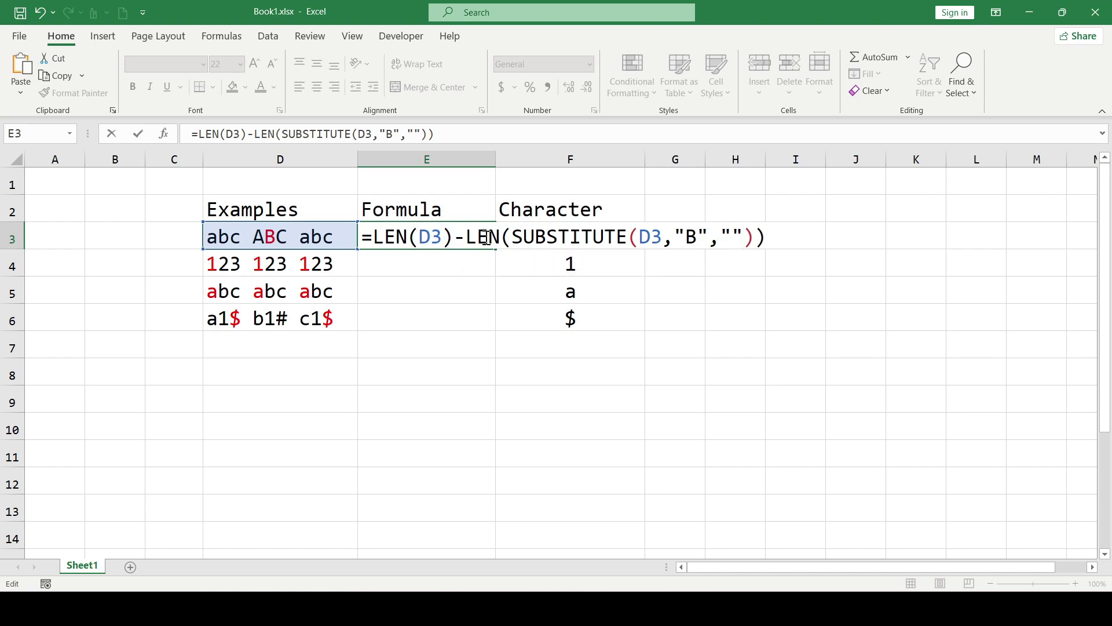
{"action": "key", "text": "Return"}
{"action": "left_click", "coordinate": [484, 237]}
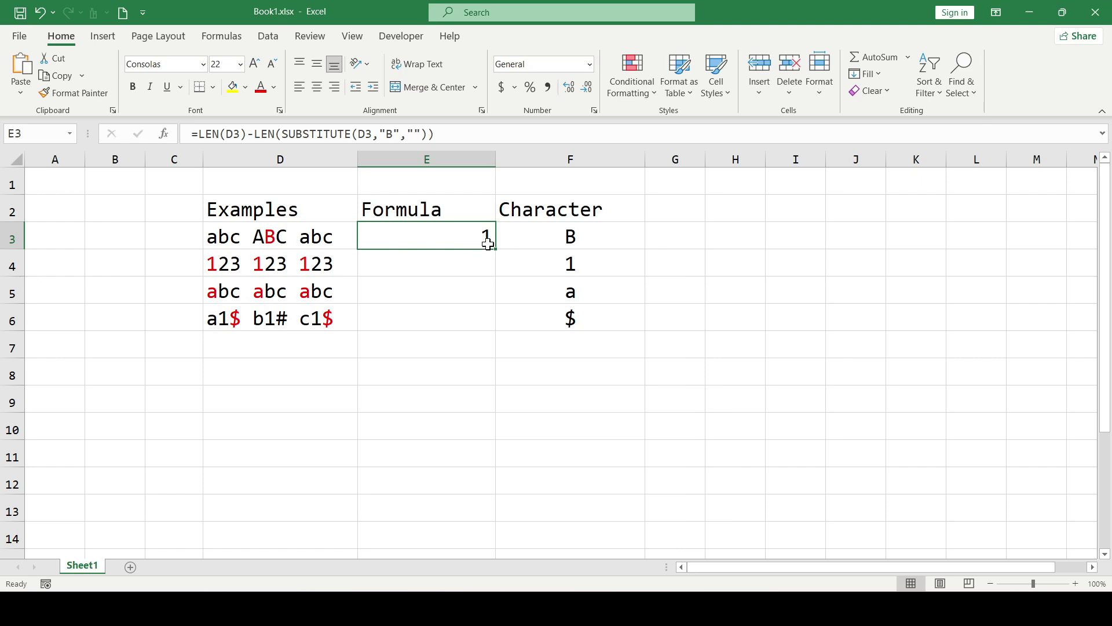
Step: Fill the formula down to E6 and change E4's copy to count 1
{"action": "left_click_drag", "start_coordinate": [494, 248], "coordinate": [495, 324]}
{"action": "left_click", "coordinate": [426, 264]}
{"action": "left_click", "coordinate": [391, 133]}
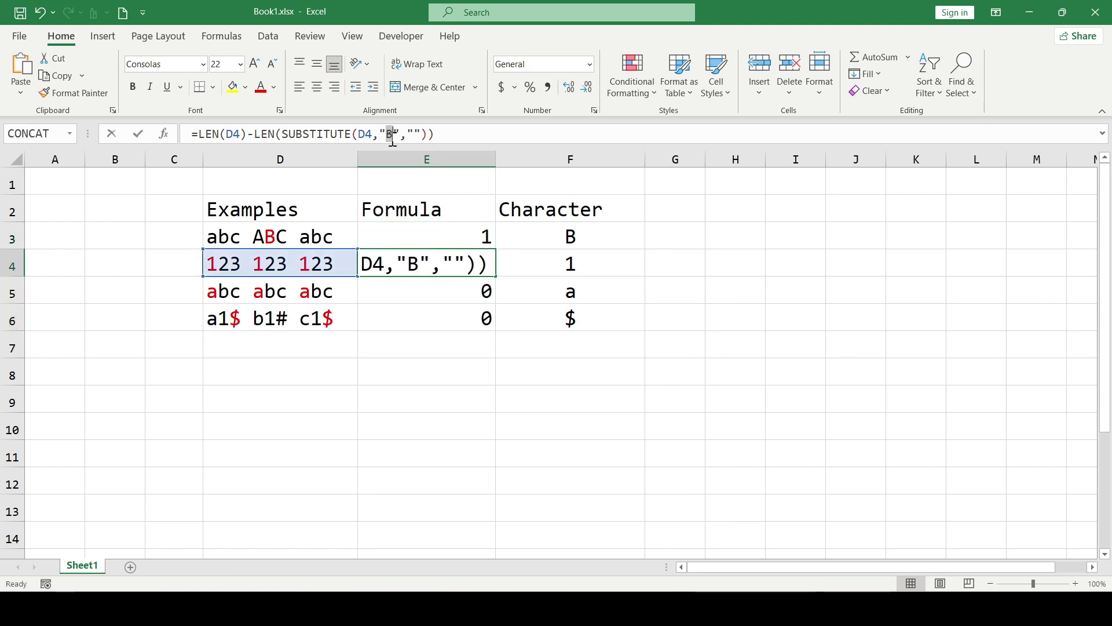
{"action": "type", "text": "1"}
{"action": "key", "text": "Return"}
Step: Change the E5 and E6 copies to count a and $, then select E4:E6
{"action": "double_click", "coordinate": [391, 133]}
{"action": "type", "text": "a"}
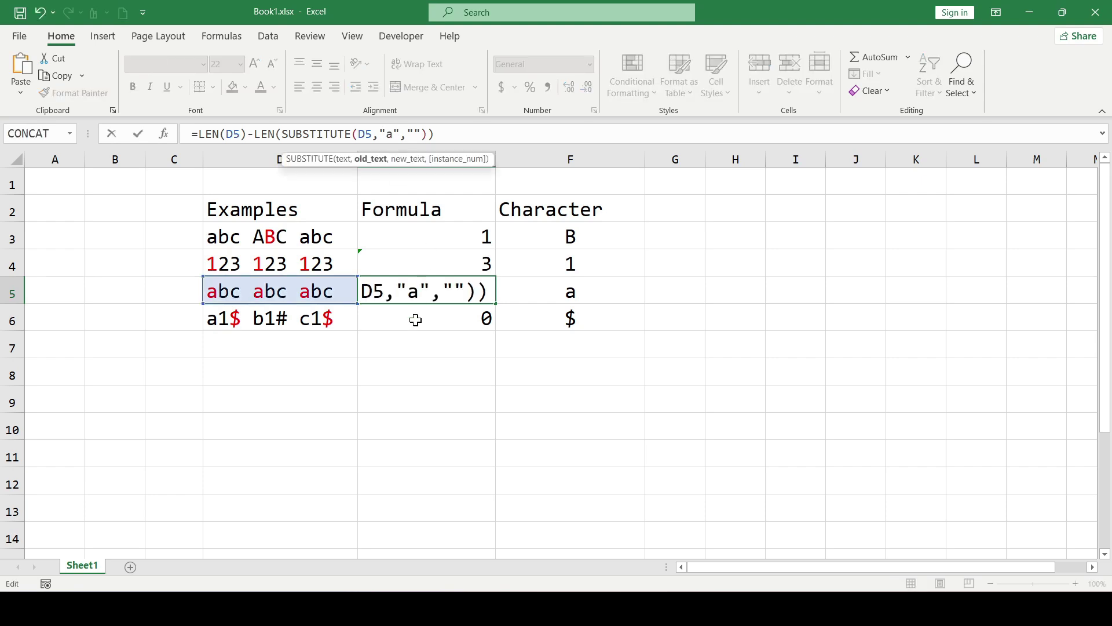
{"action": "key", "text": "Return"}
{"action": "left_click", "coordinate": [427, 319]}
{"action": "double_click", "coordinate": [390, 133]}
{"action": "type", "text": "$"}
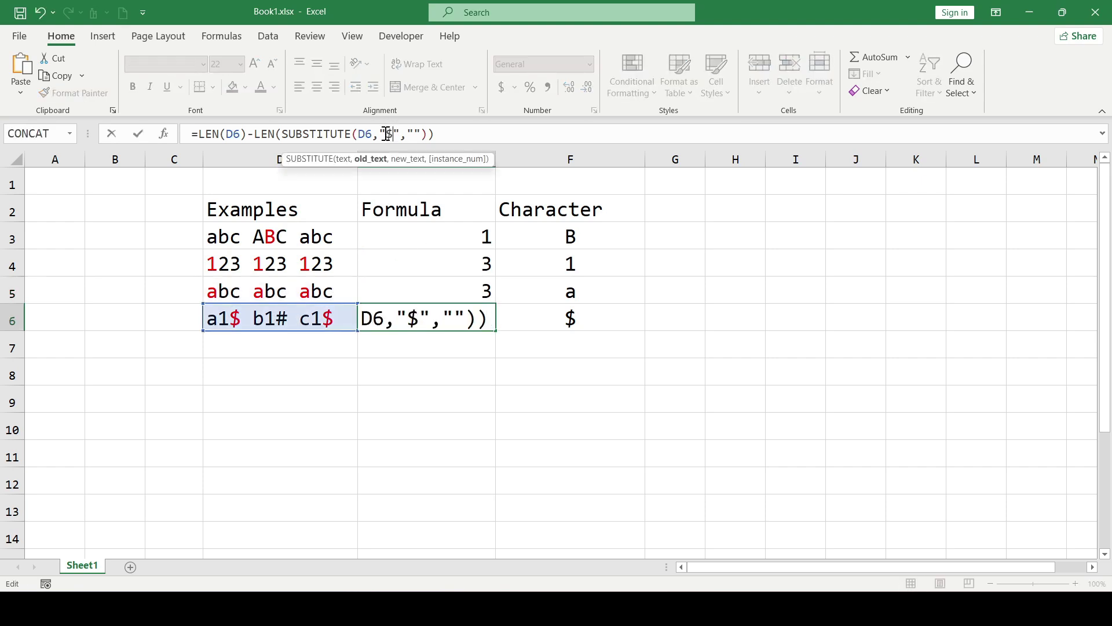
{"action": "key", "text": "Return"}
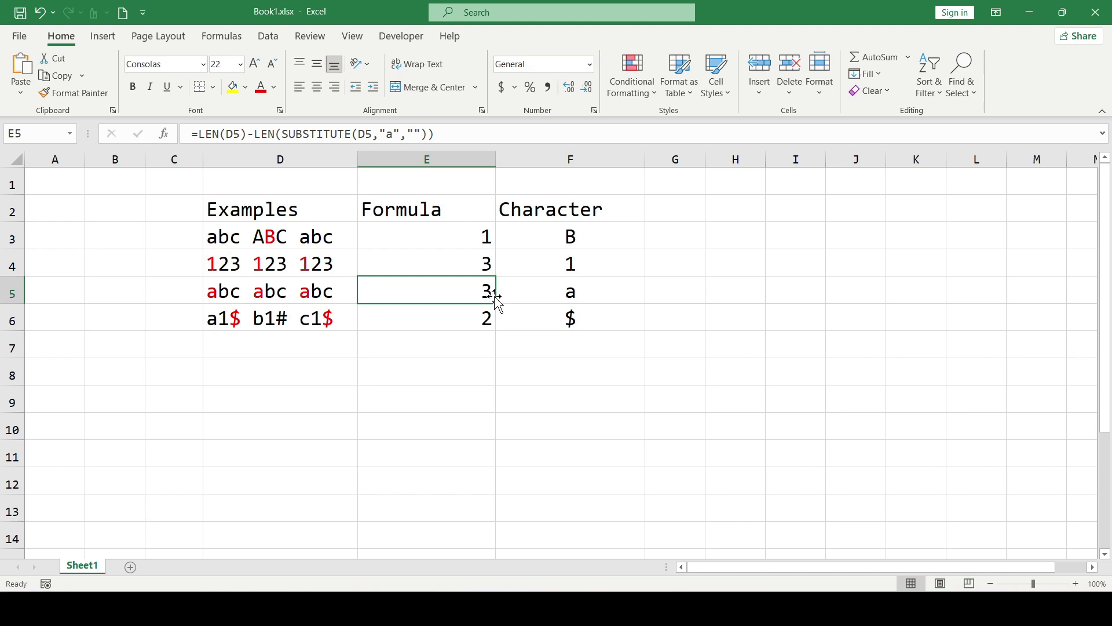
{"action": "left_click_drag", "start_coordinate": [444, 264], "coordinate": [456, 316]}
Step: Clear E4:E6, replace E3's hard-coded "B" with F3, and fill it down to E6
{"action": "key", "text": "Delete"}
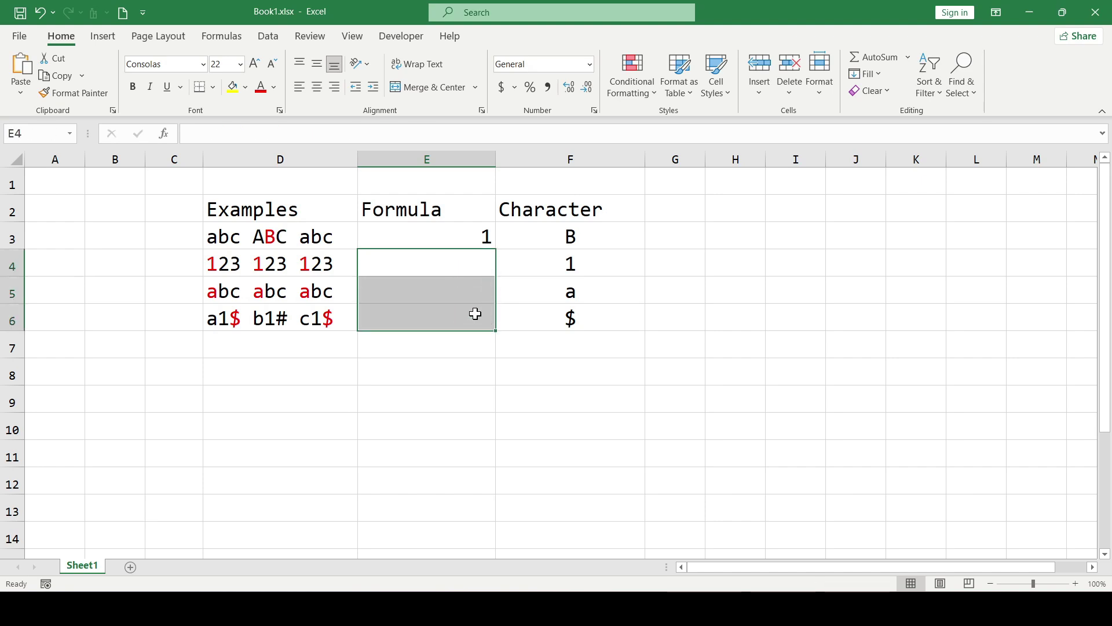
{"action": "left_click", "coordinate": [459, 237]}
{"action": "left_click", "coordinate": [380, 133]}
{"action": "left_click_drag", "start_coordinate": [379, 133], "coordinate": [400, 132]}
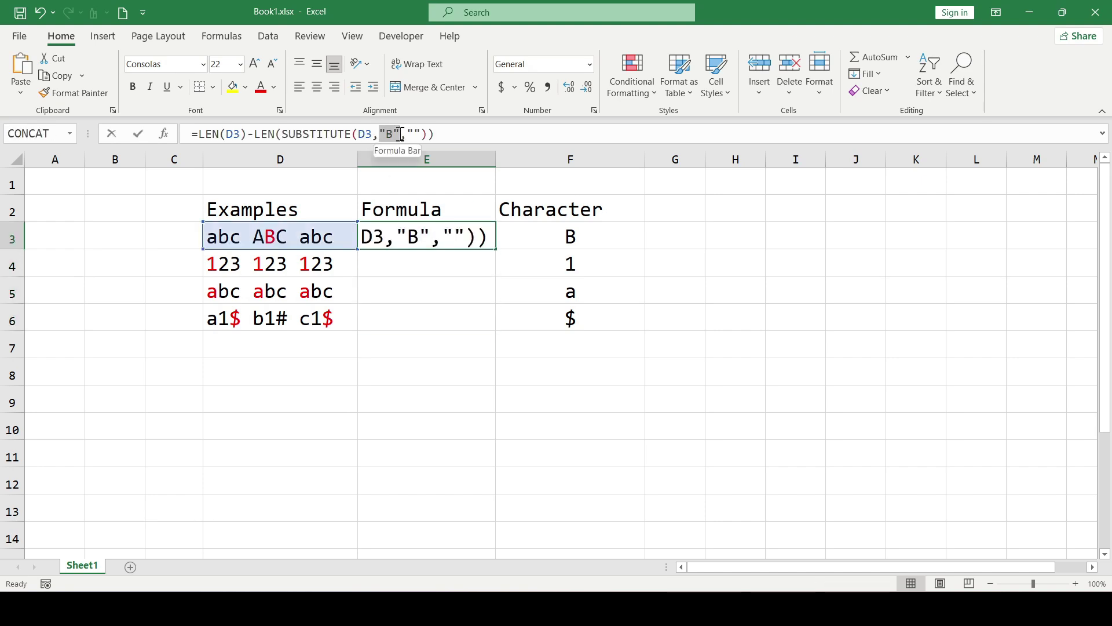
{"action": "left_click", "coordinate": [578, 234]}
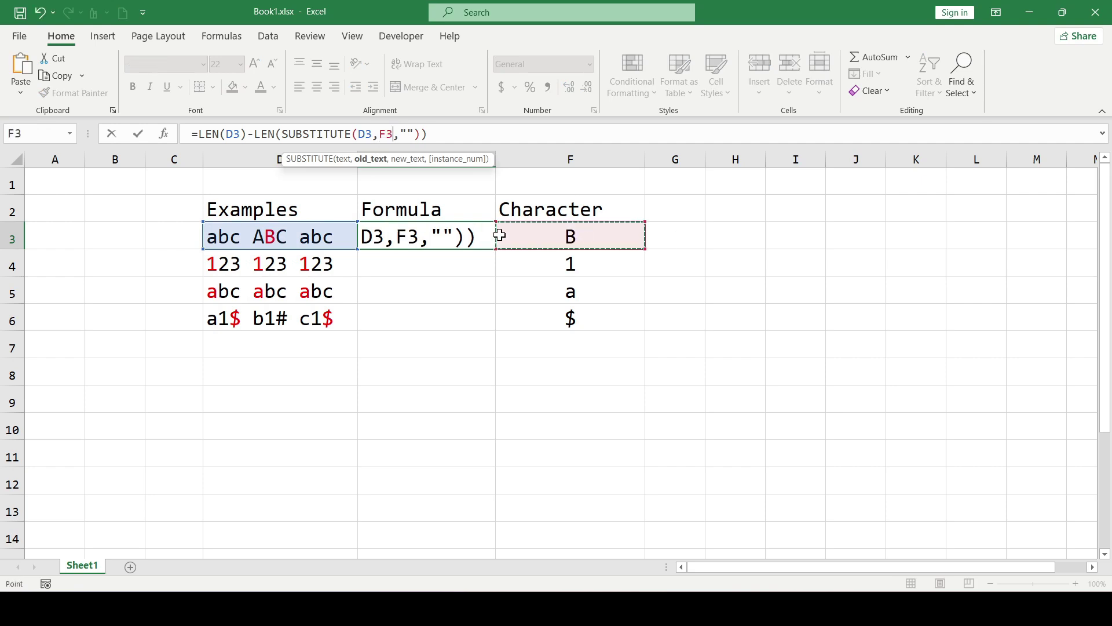
{"action": "key", "text": "ctrl+Return"}
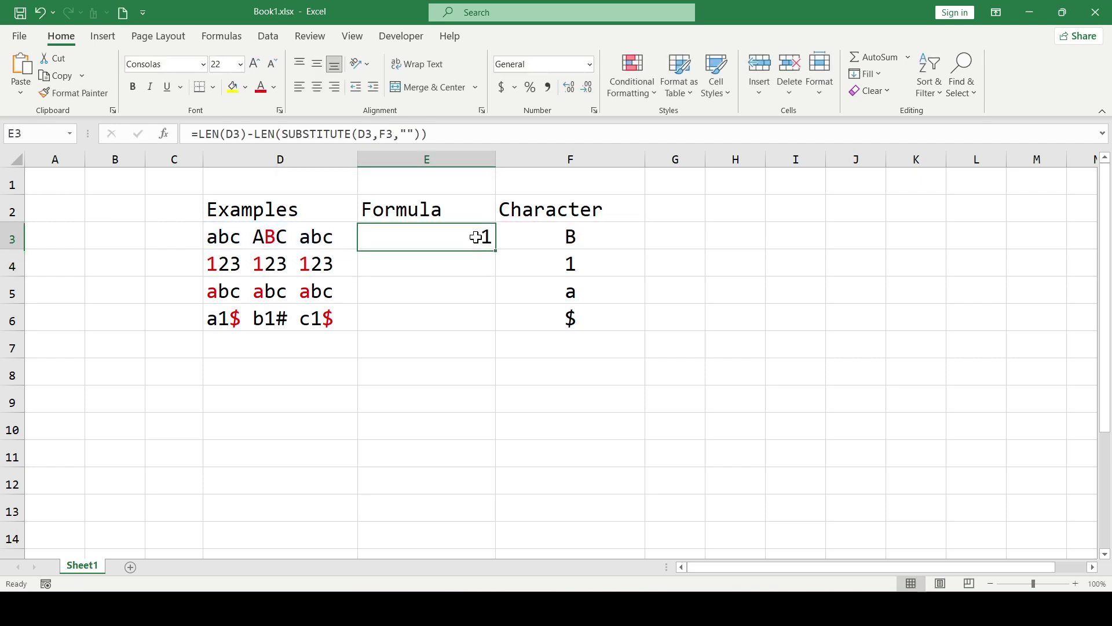
{"action": "left_click_drag", "start_coordinate": [494, 250], "coordinate": [492, 323]}
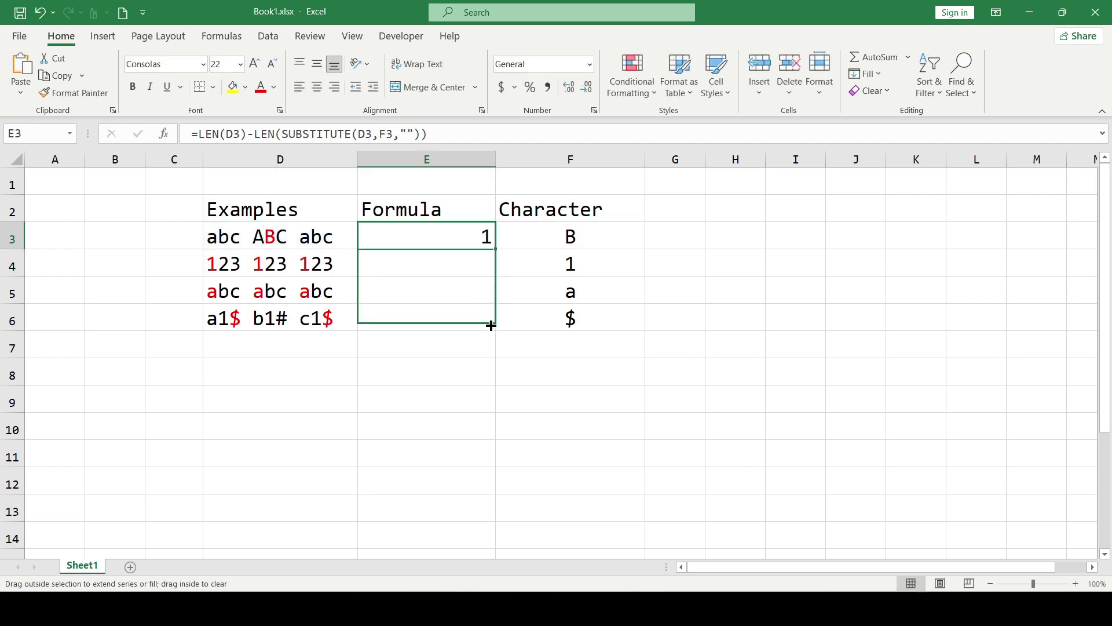
{"action": "left_click", "coordinate": [528, 323]}
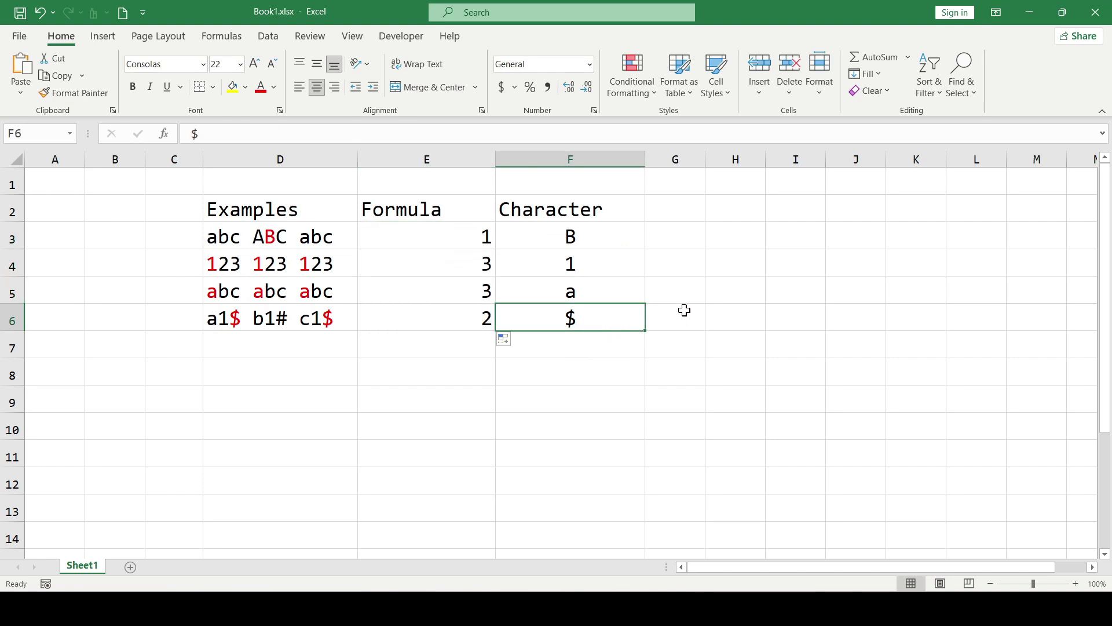